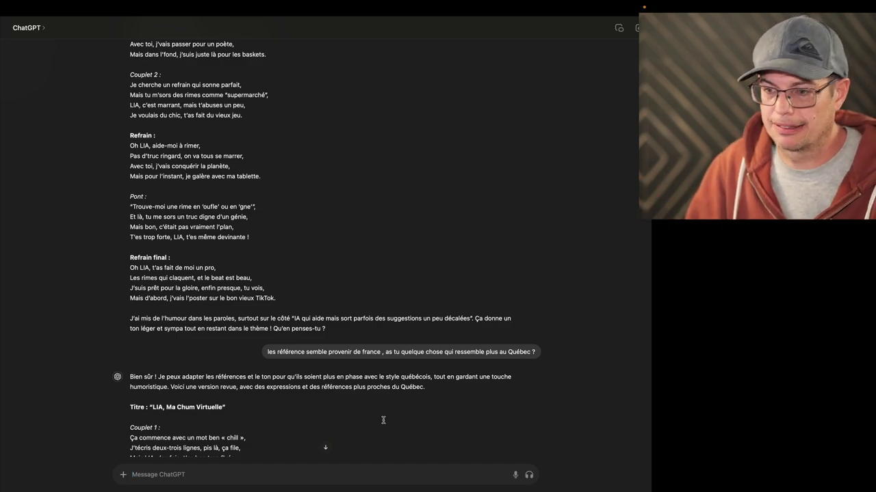
# Read through the Québec version of the lyrics "LIA, Ma Chum Virtuelle" and the follow-up request to replace the rhyme "chien"
pyautogui.scroll(-1, 383, 420)
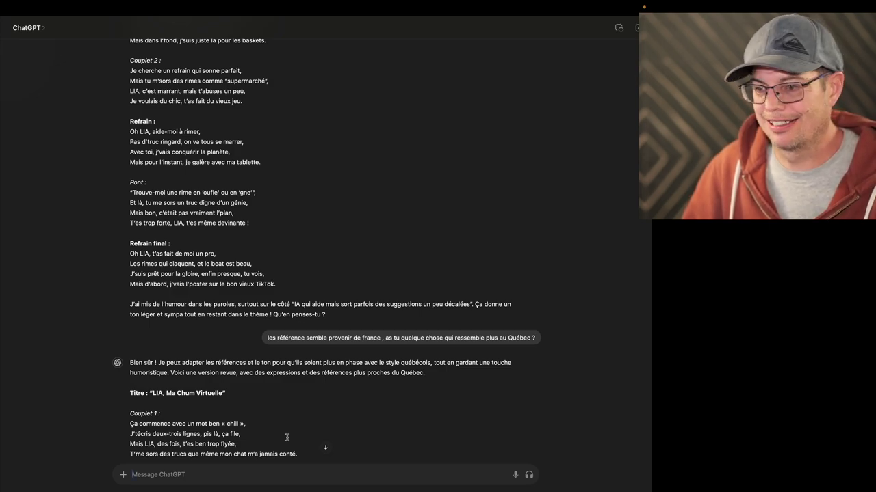
pyautogui.scroll(-3, 287, 438)
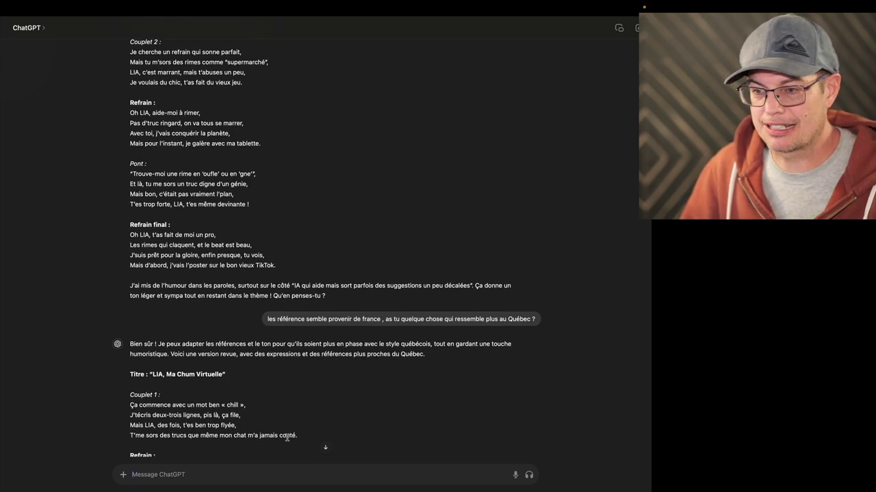
pyautogui.scroll(-1, 290, 431)
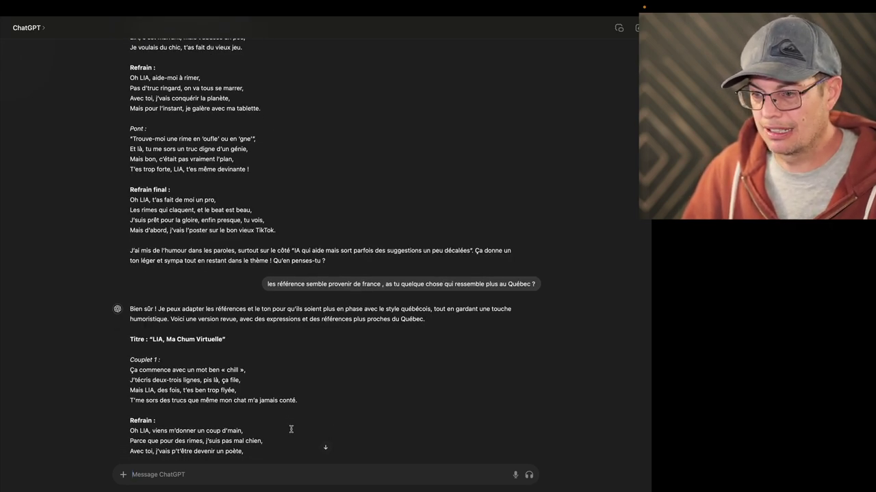
pyautogui.scroll(-4, 290, 429)
pyautogui.scroll(-10, 291, 429)
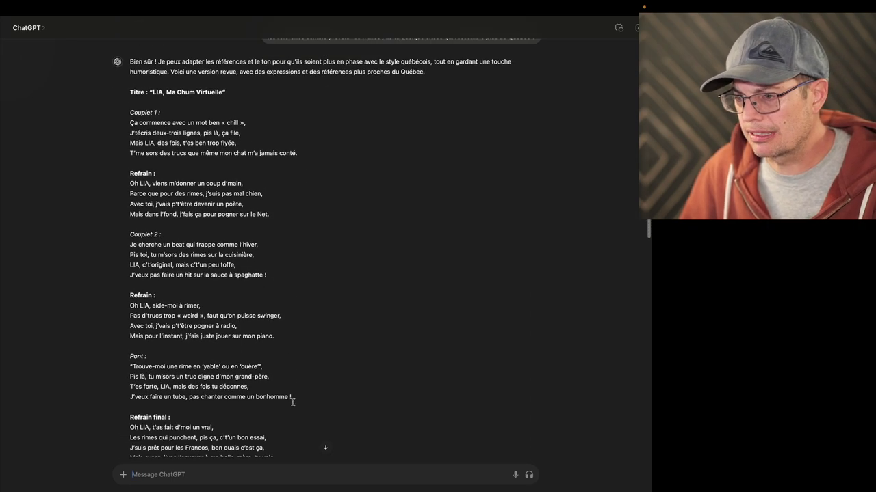
pyautogui.scroll(-7, 292, 402)
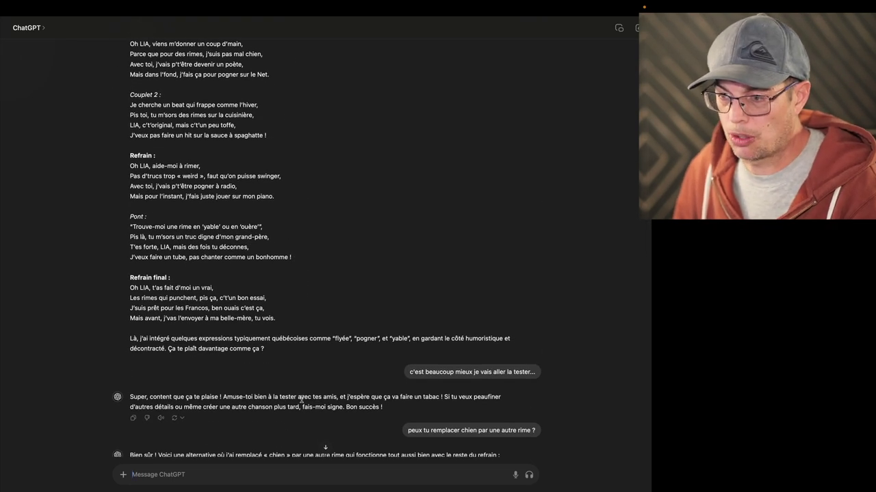
pyautogui.scroll(-2, 294, 403)
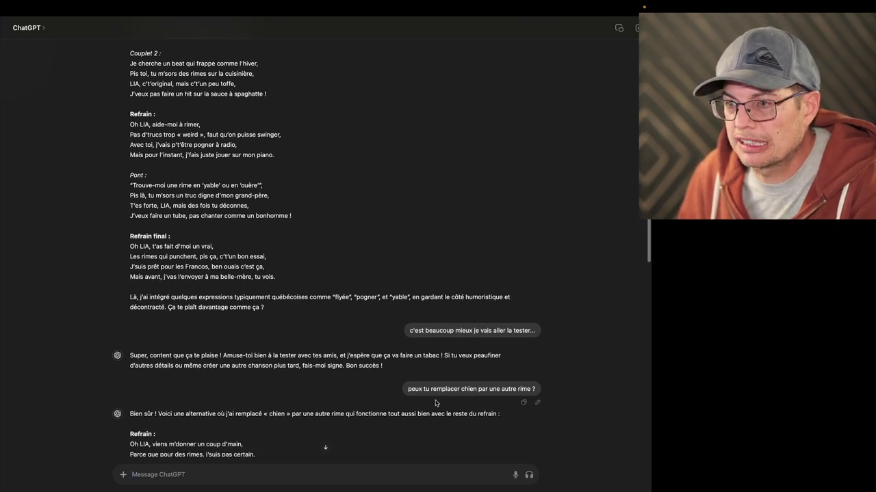
pyautogui.scroll(6, 346, 209)
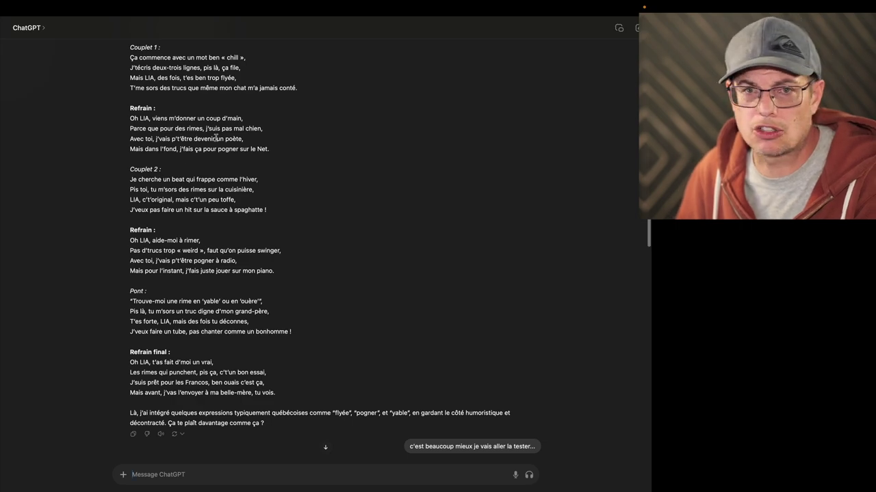
pyautogui.scroll(-3, 269, 219)
pyautogui.scroll(-3, 403, 334)
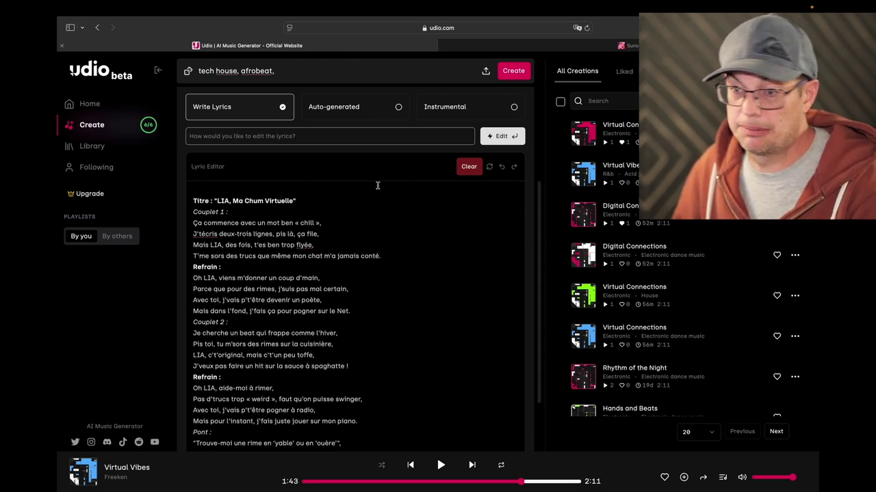
# Play the liked "Digital Connections" track from the list of creations, starting from its beginning
pyautogui.scroll(5, 327, 220)
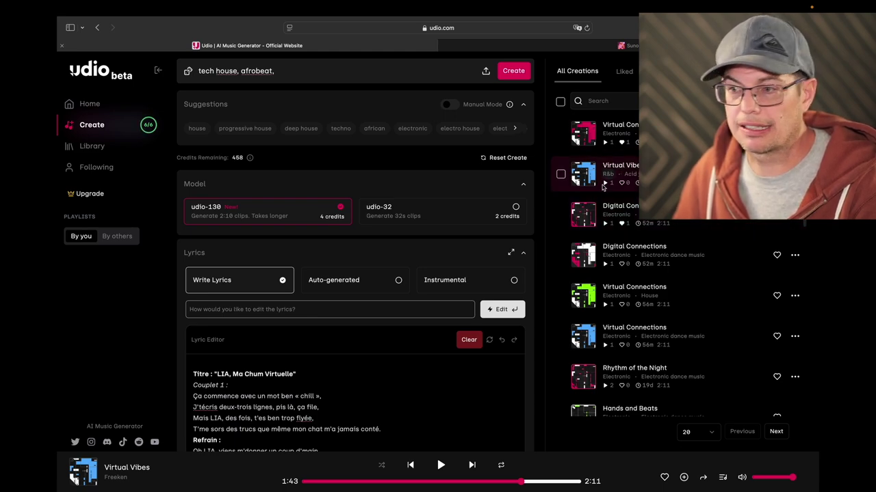
pyautogui.moveTo(591, 207)
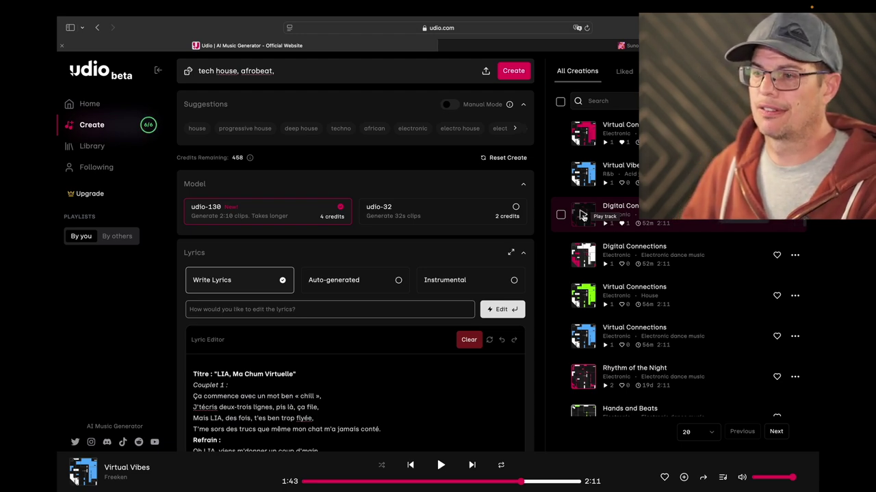
pyautogui.click(581, 215)
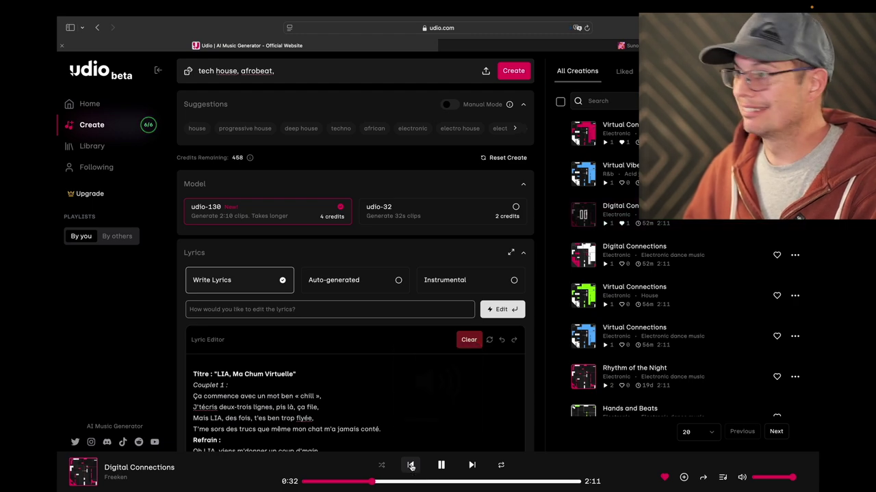
pyautogui.click(410, 465)
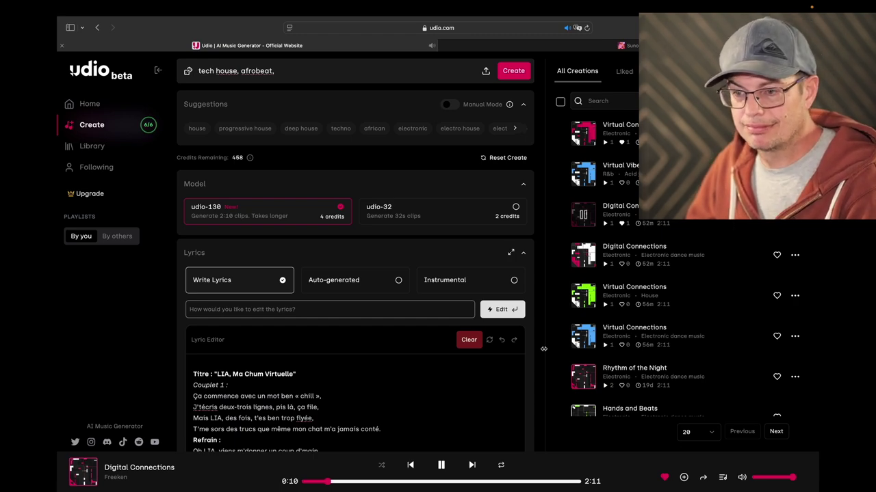
# Follow the first verse and chorus in the lyric editor while "Digital Connections" plays, and pause the track
pyautogui.scroll(-2, 287, 383)
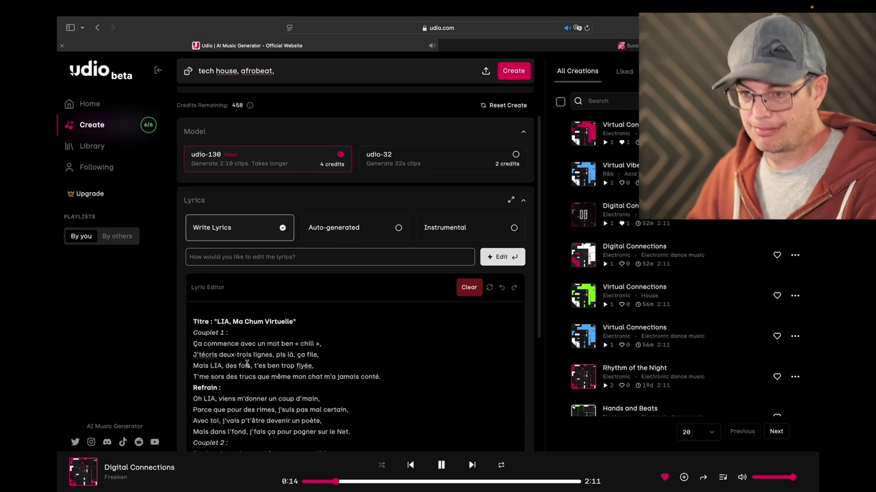
pyautogui.scroll(-1, 253, 363)
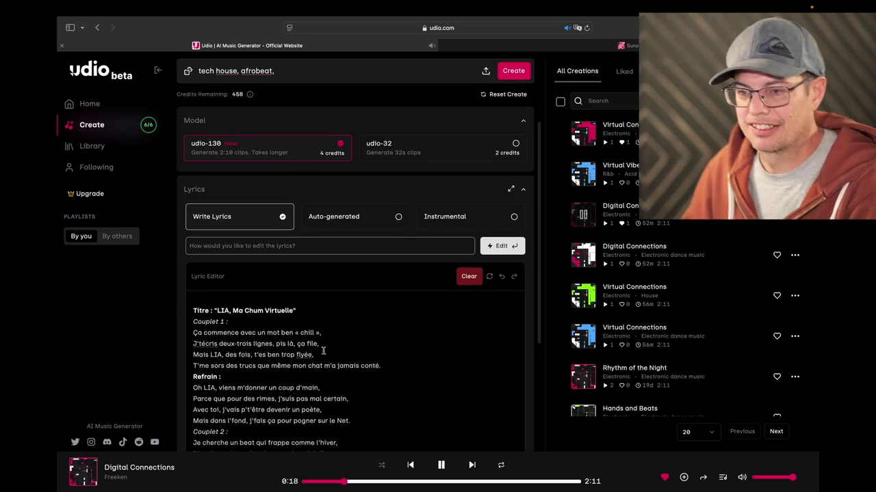
pyautogui.scroll(-1, 323, 350)
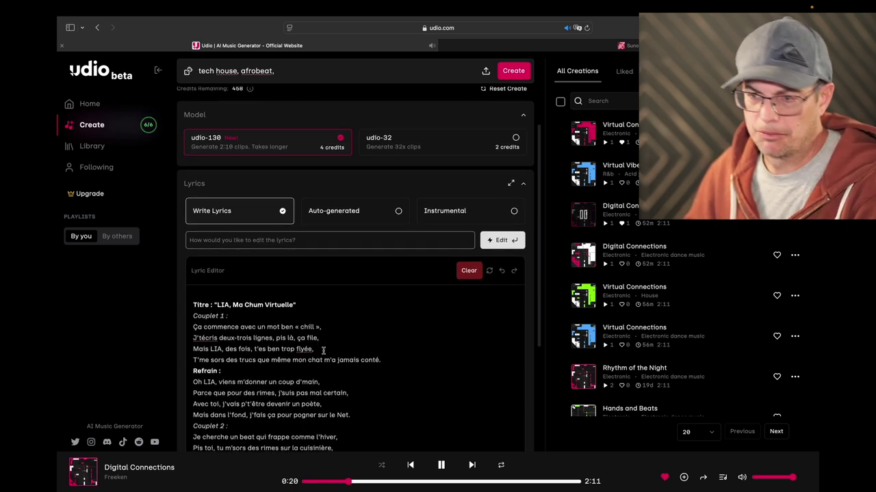
pyautogui.scroll(-1, 324, 350)
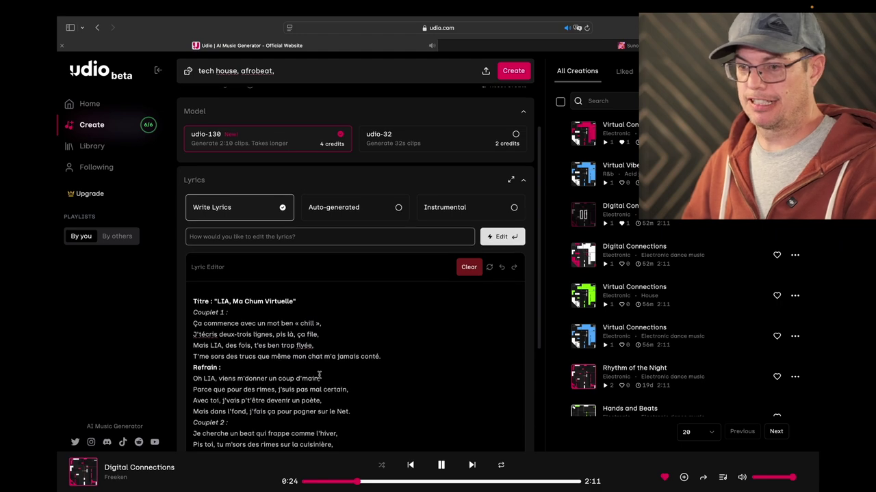
pyautogui.scroll(-1, 327, 367)
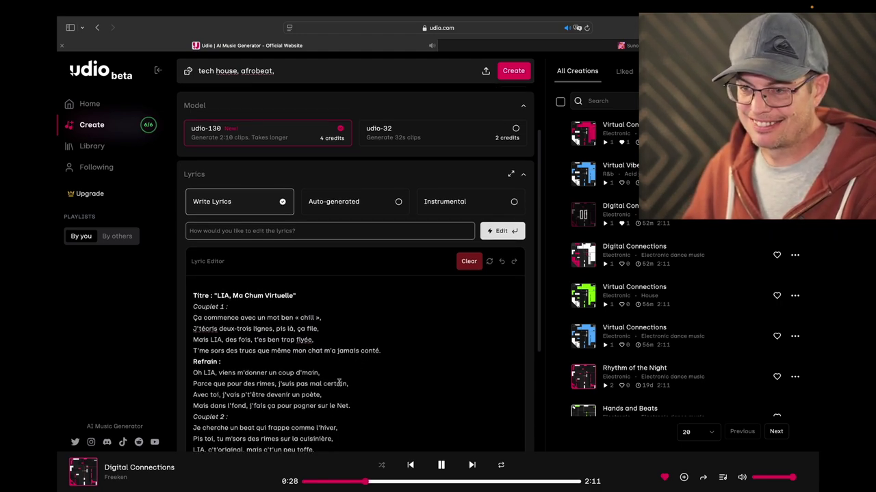
pyautogui.scroll(-2, 340, 383)
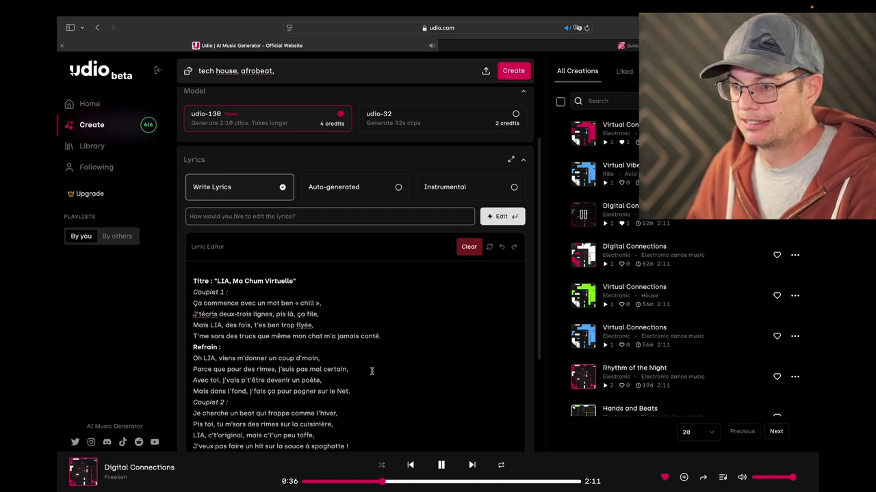
pyautogui.scroll(-2, 373, 369)
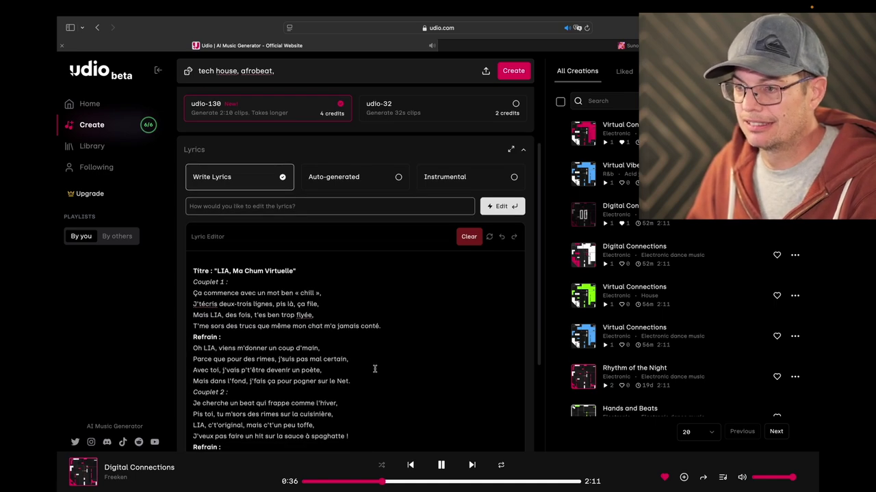
pyautogui.click(583, 215)
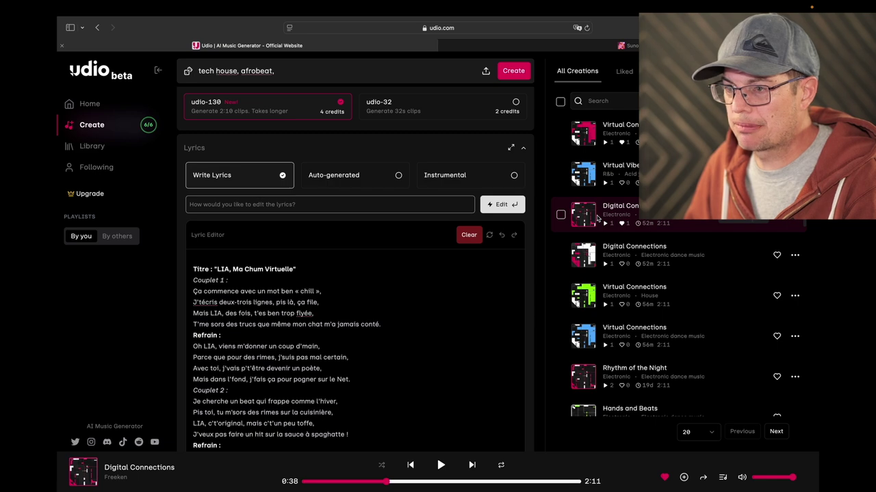
# Listen to the first "Virtual Connection" track in the creations list while following its lyrics, and pause it
pyautogui.click(583, 135)
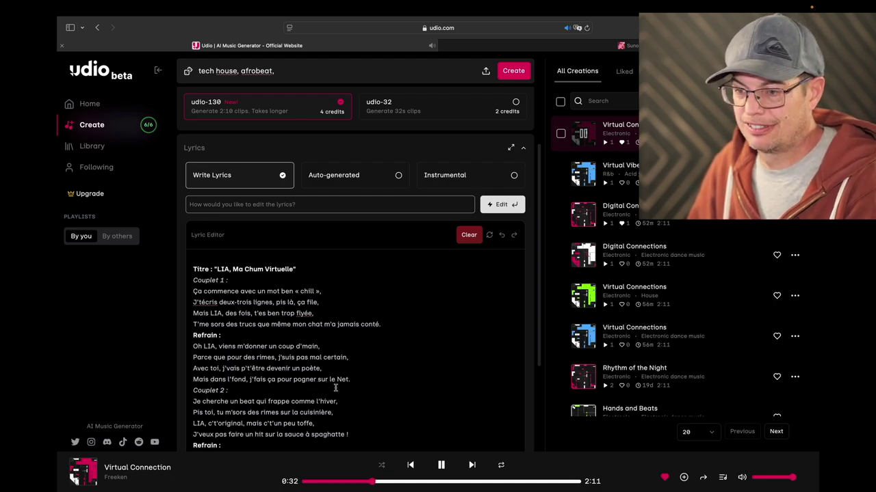
pyautogui.scroll(-2, 336, 388)
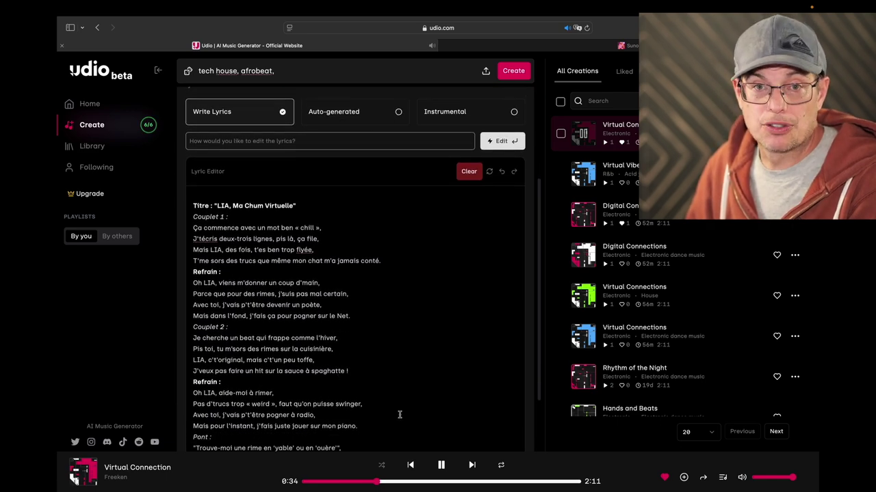
pyautogui.click(442, 465)
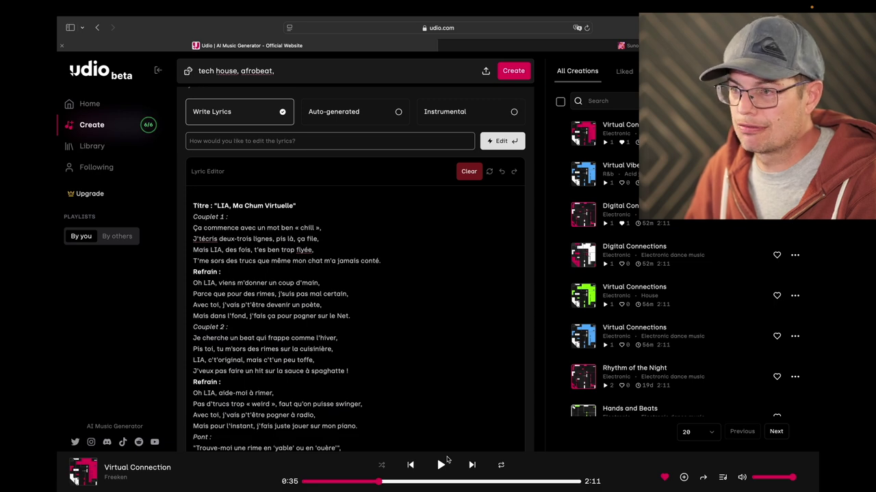
# Switch to Suno, review the lyrics from the start, and listen to the 4:00 and 3:19 "Couplet 1" songs, pausing each
pyautogui.click(559, 48)
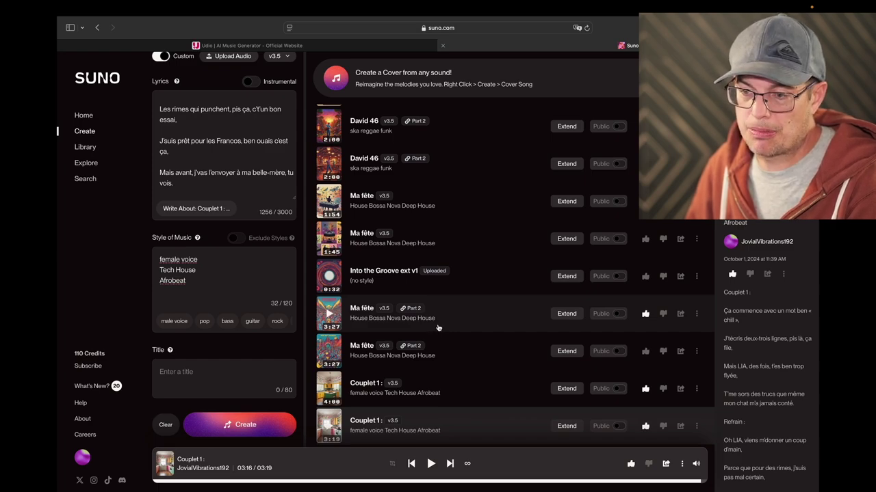
pyautogui.click(329, 388)
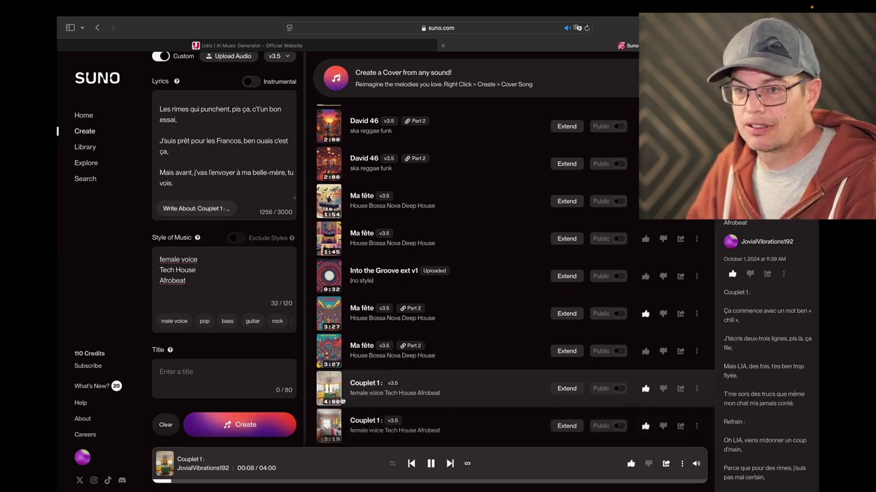
pyautogui.scroll(-5, 231, 181)
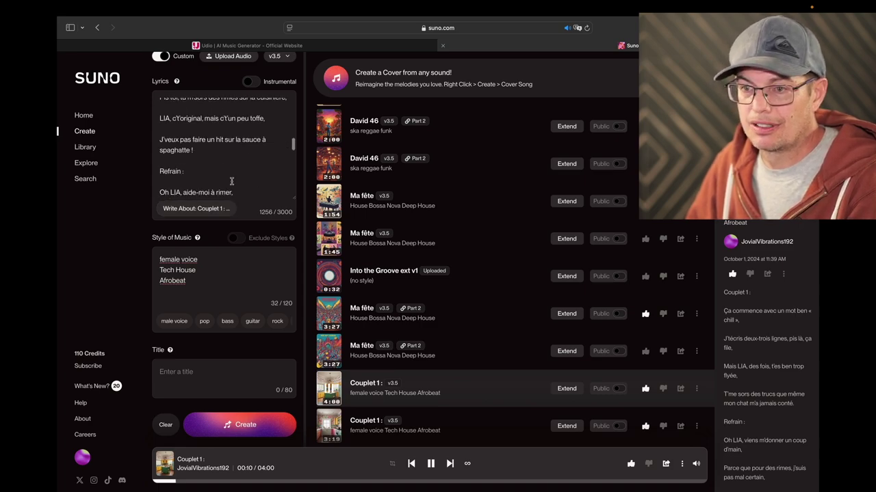
pyautogui.scroll(5, 231, 181)
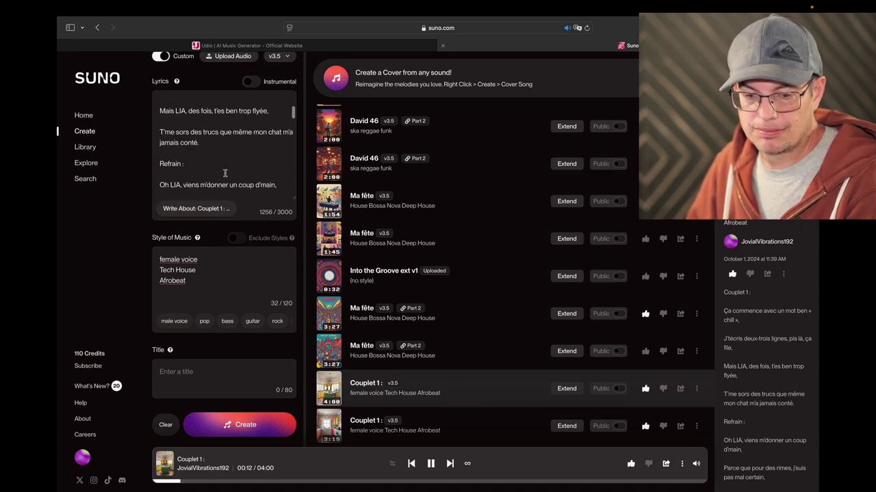
pyautogui.scroll(3, 224, 173)
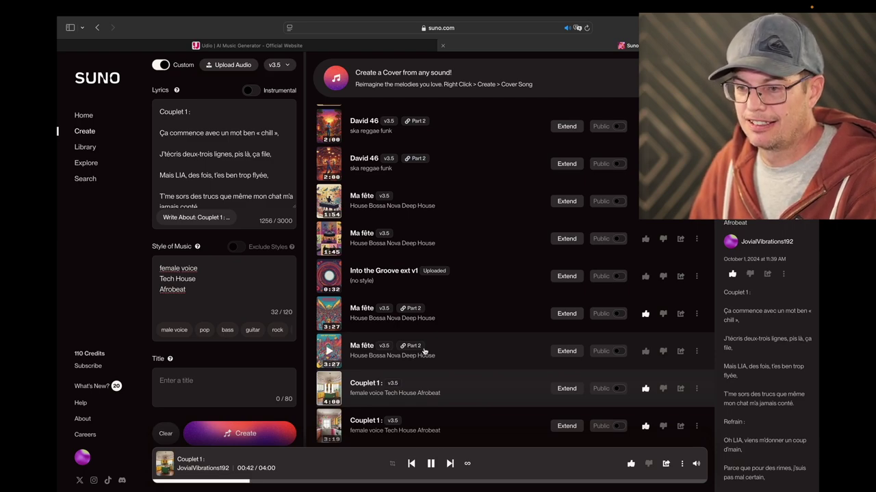
pyautogui.click(431, 468)
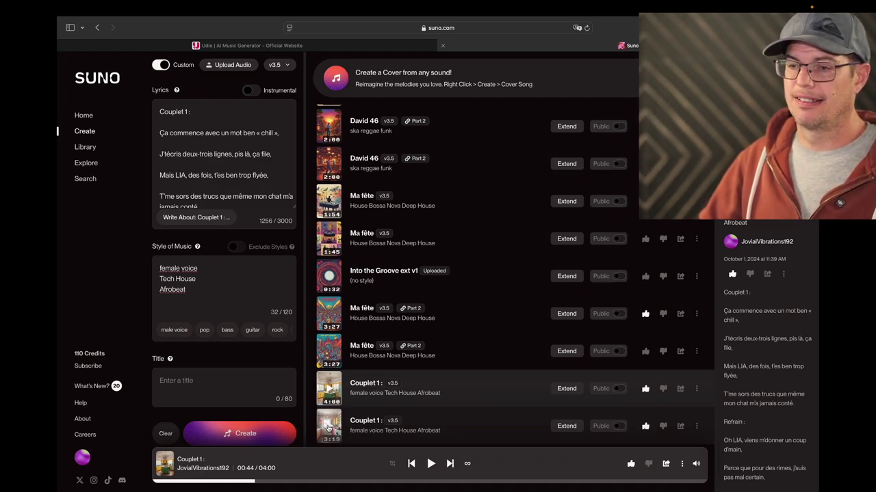
pyautogui.click(332, 430)
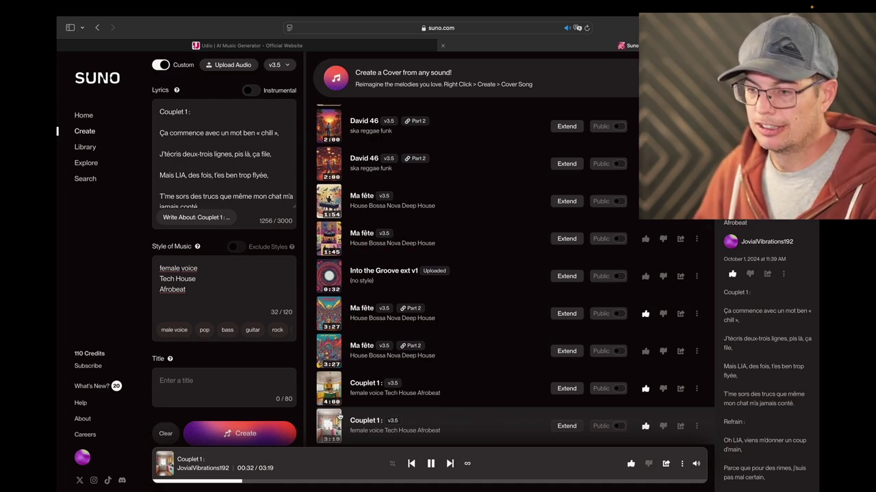
pyautogui.click(431, 465)
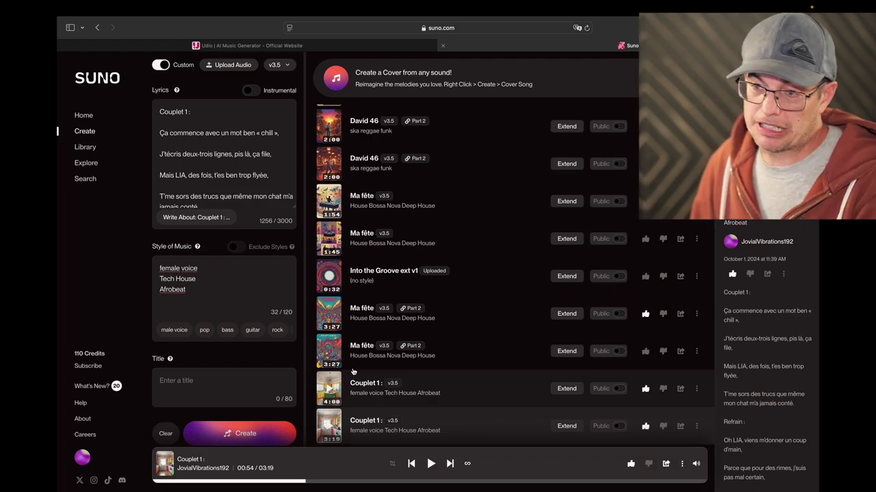
# Switch to Logic Pro, create one Mic or Line audio track on Input 1, and increase the track's height
pyautogui.hotkey('ctrl', 'Left')
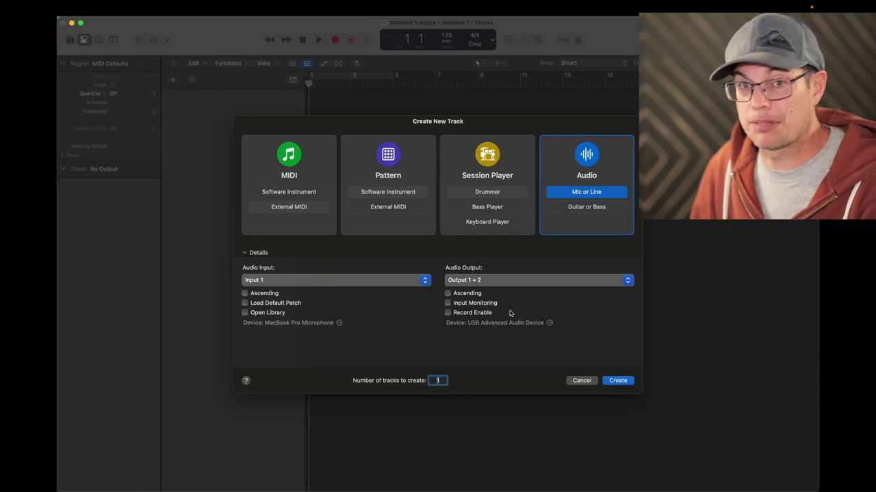
pyautogui.click(620, 383)
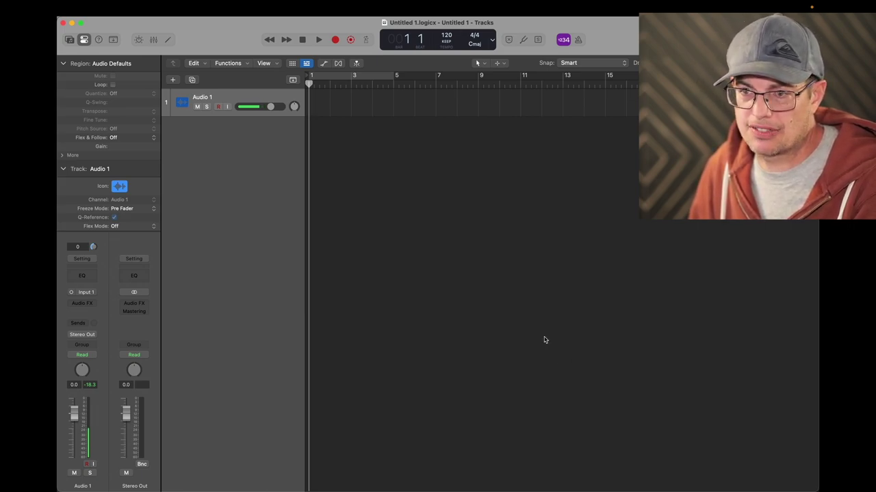
pyautogui.moveTo(152, 3)
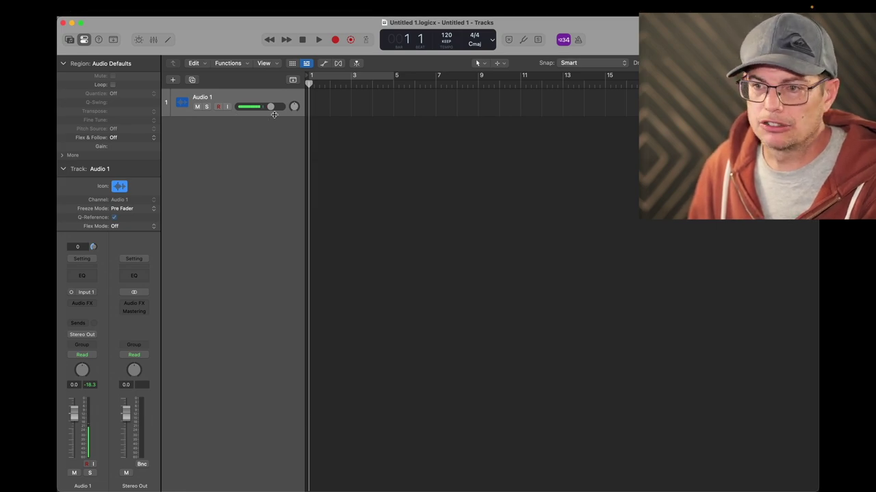
pyautogui.moveTo(273, 114); pyautogui.dragTo(273, 185)
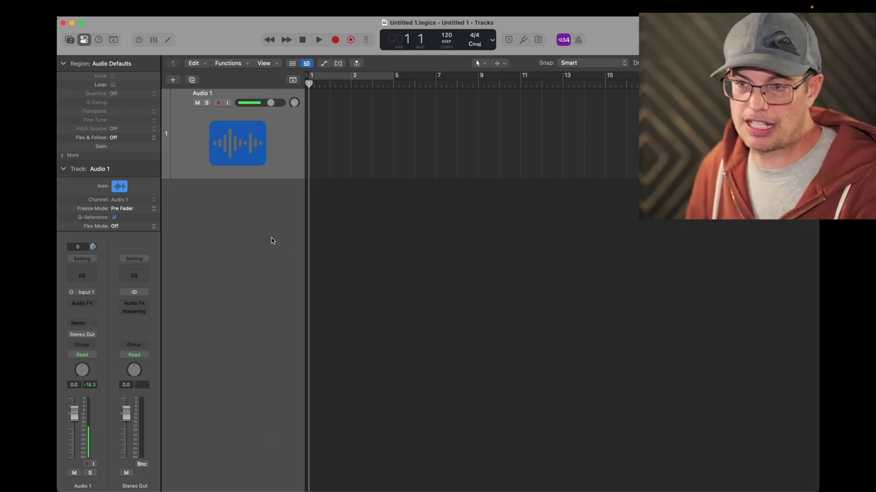
# Import the "Couplet 1" song onto the audio track at bar 1 and split it into Vocals, Drums, Bass and Other stems
pyautogui.moveTo(841, 287); pyautogui.dragTo(317, 143)
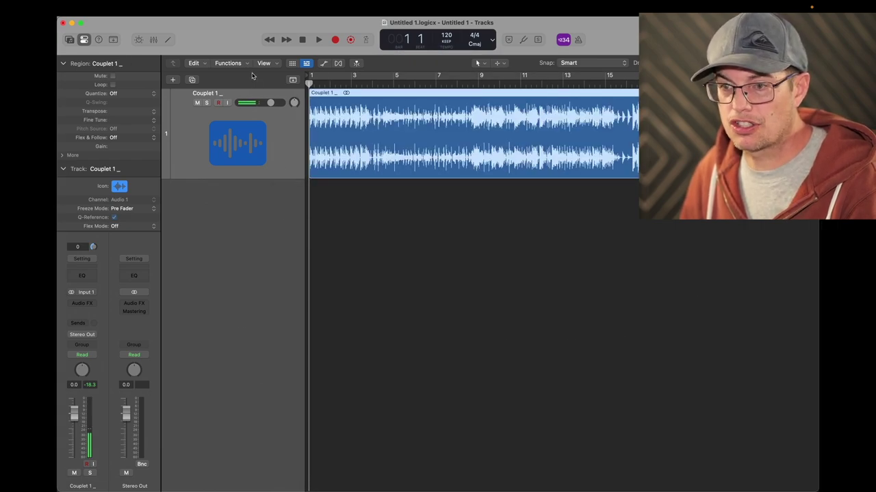
pyautogui.click(229, 63)
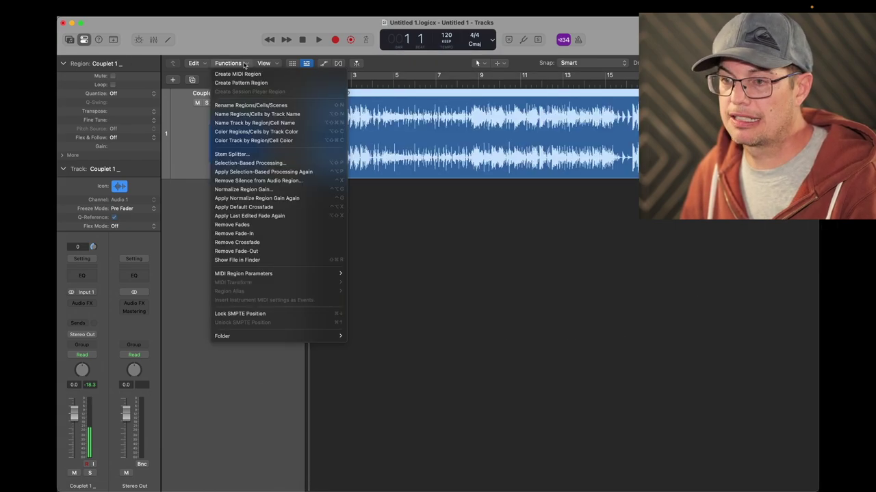
pyautogui.click(230, 155)
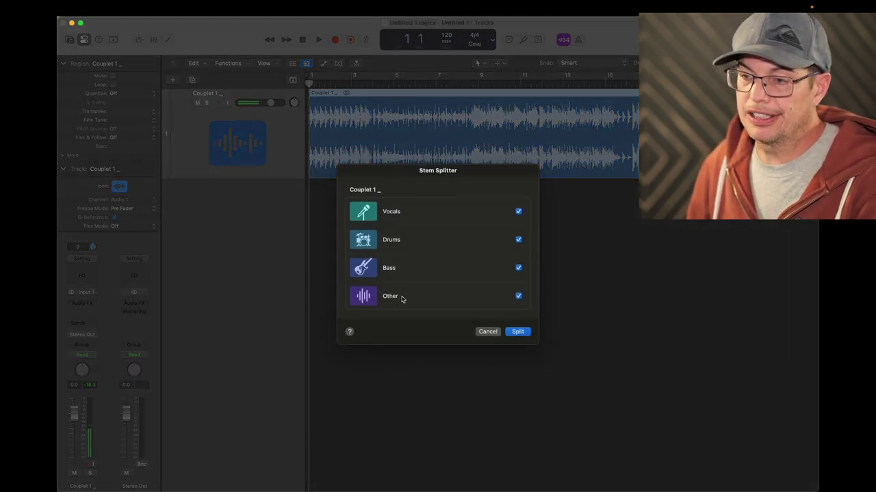
pyautogui.click(518, 333)
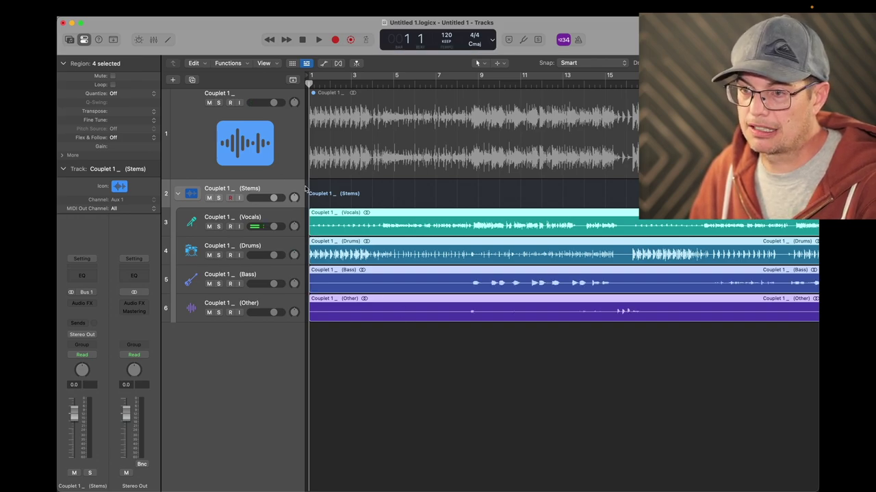
# Play the stems, muting and unmuting the Drums, Vocals and Other tracks one at a time to compare, and stop playback
pyautogui.click(318, 40)
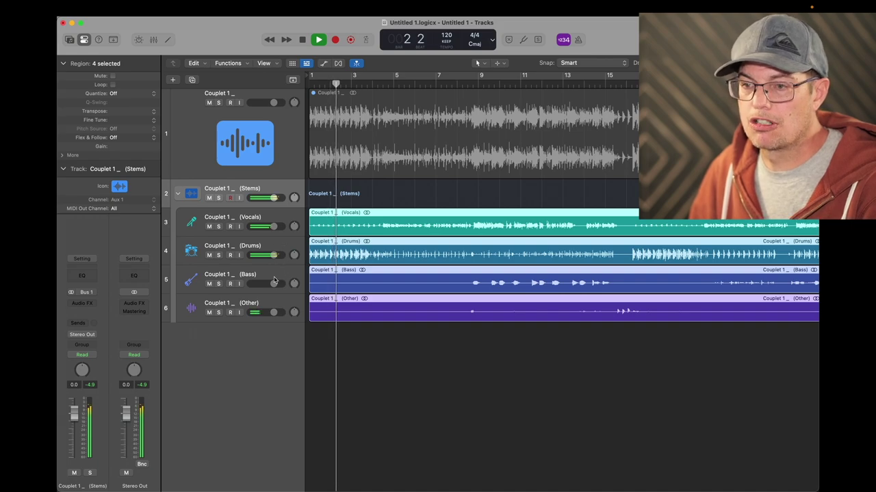
pyautogui.click(209, 256)
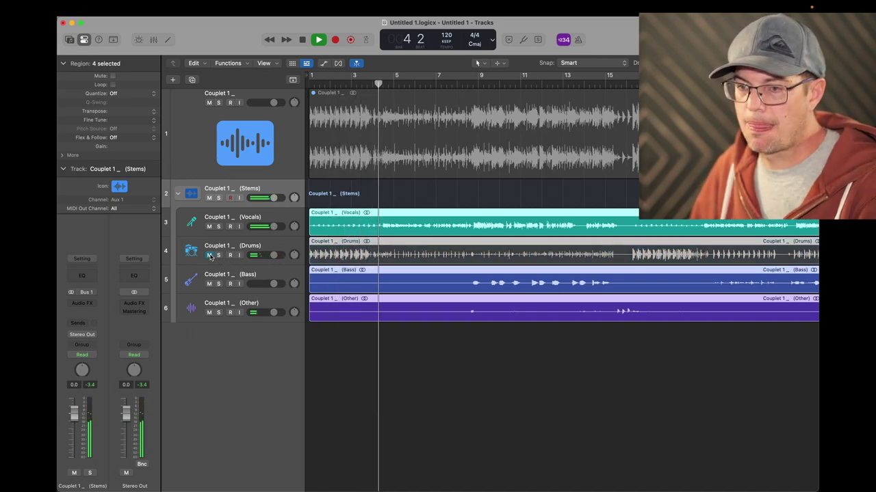
pyautogui.click(209, 255)
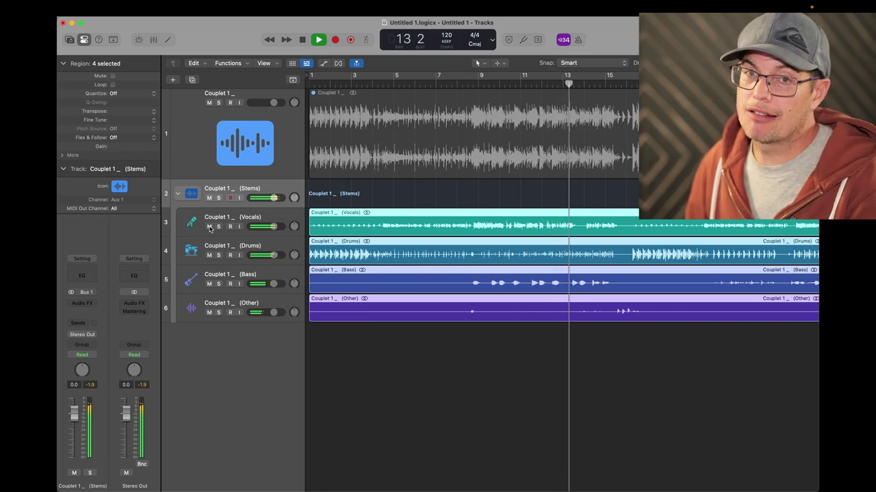
pyautogui.click(209, 227)
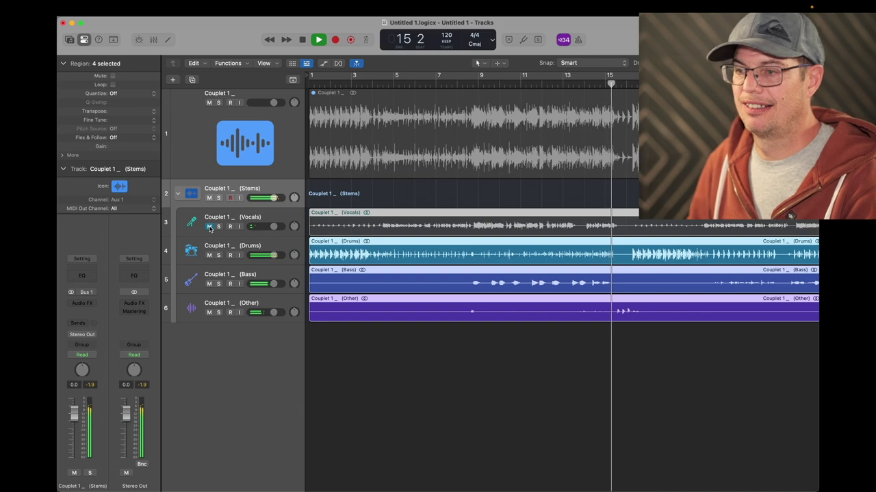
pyautogui.click(209, 228)
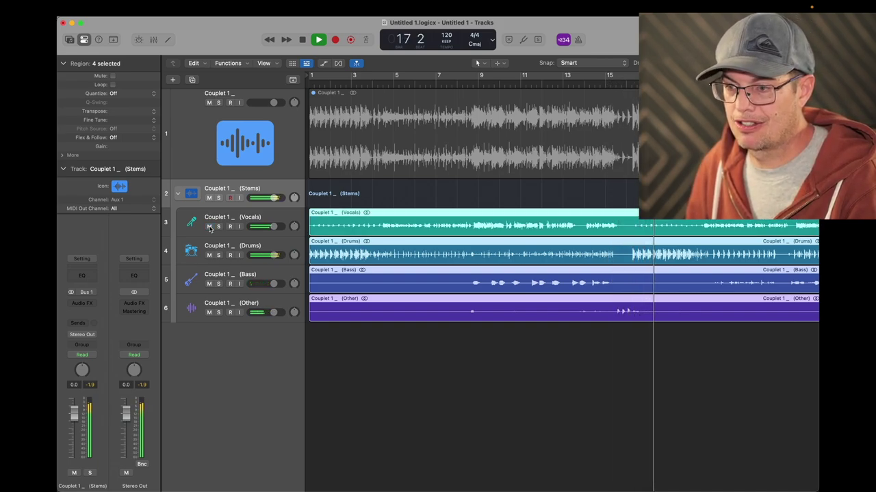
pyautogui.click(210, 313)
pyautogui.click(209, 313)
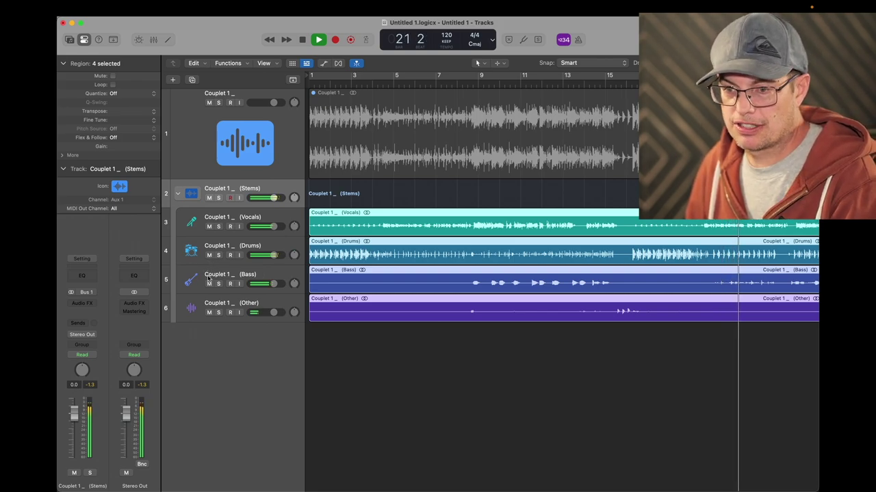
pyautogui.press('space')
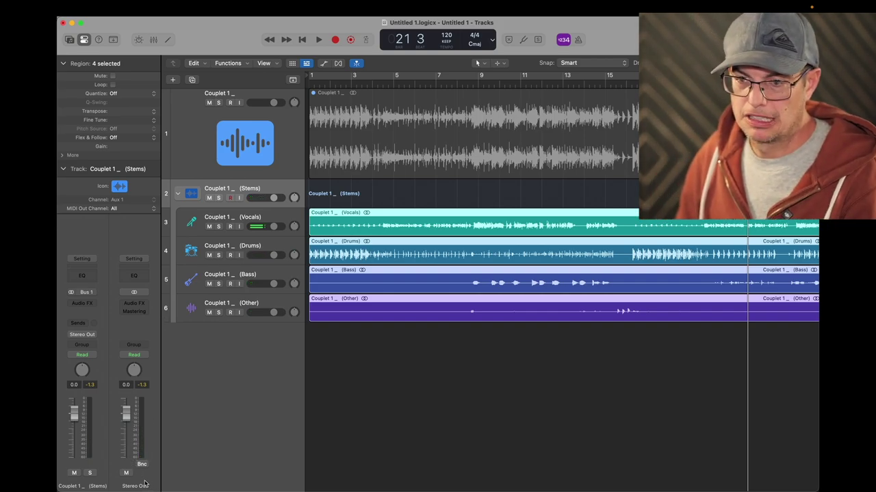
# Add Mastering Assistant to the Stereo Out channel and compare the song's playback from the start with mastering switched off and on twice
pyautogui.click(135, 313)
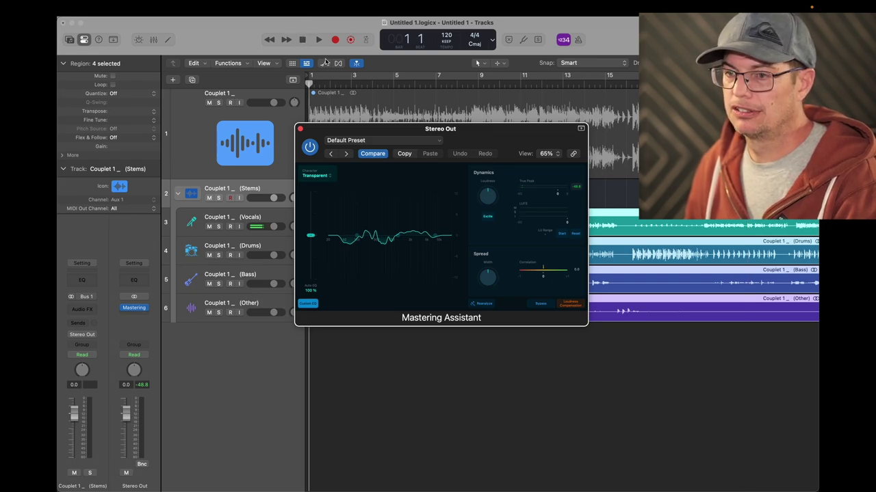
pyautogui.press('space')
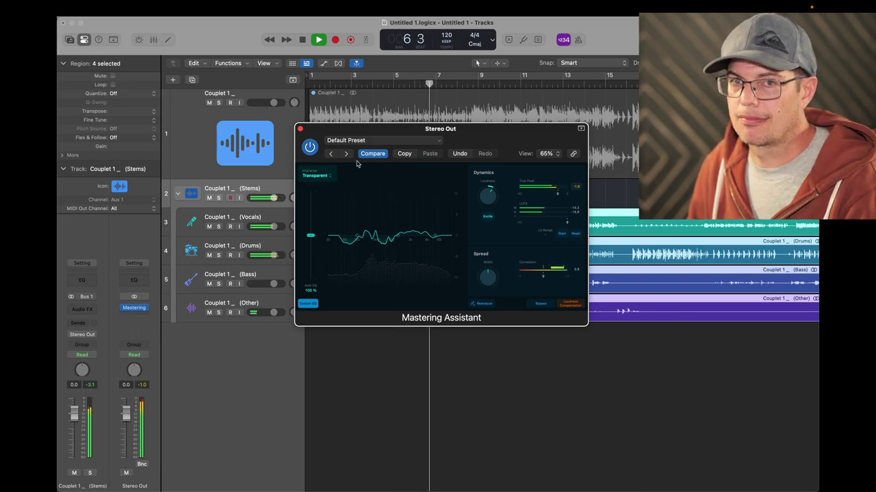
pyautogui.click(310, 148)
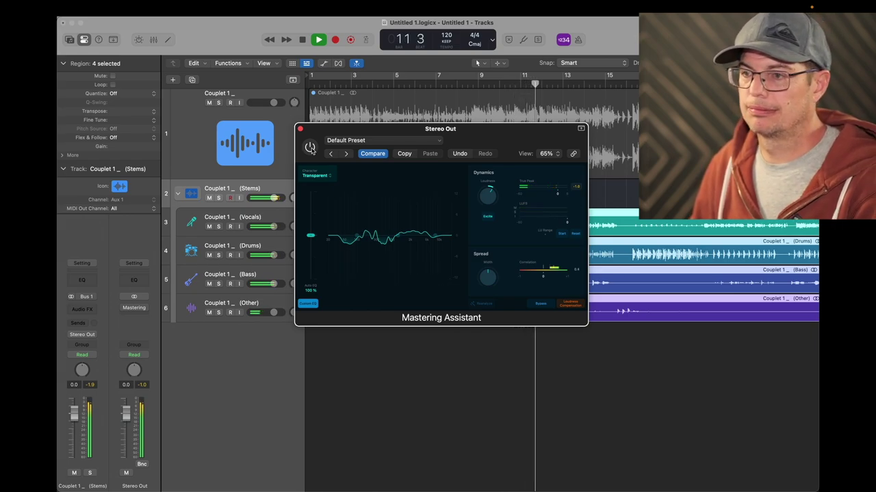
pyautogui.click(310, 148)
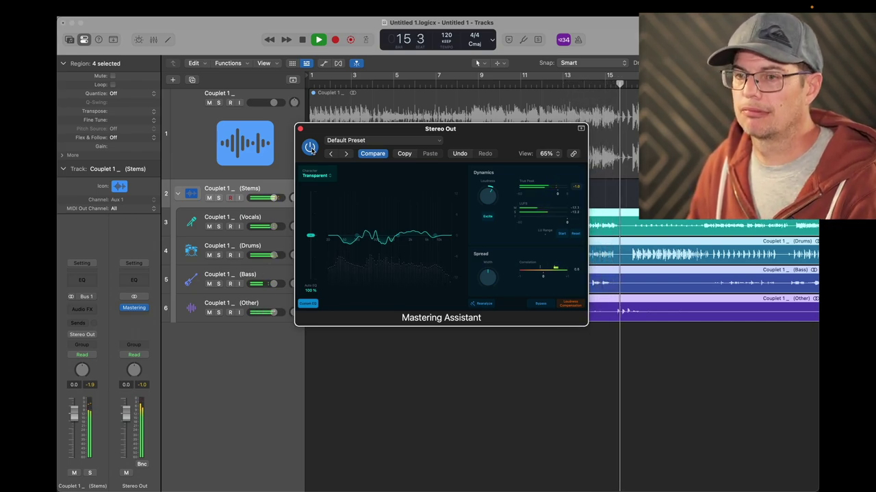
pyautogui.click(311, 148)
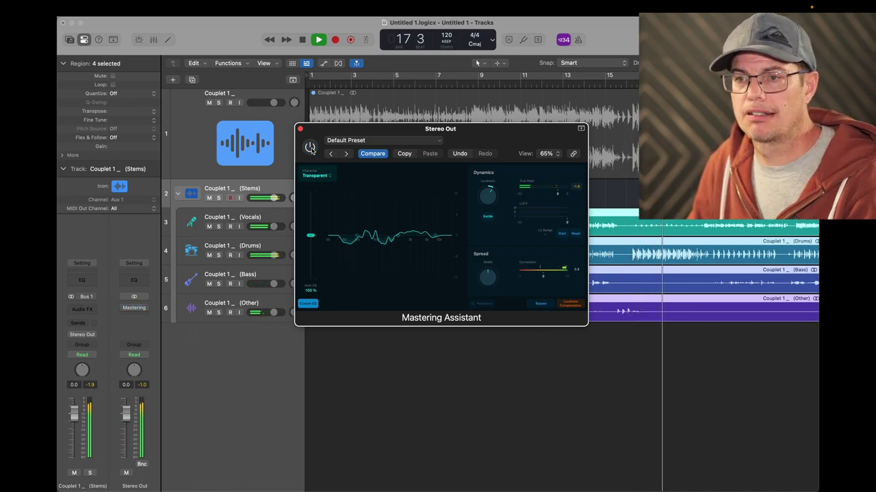
pyautogui.click(310, 147)
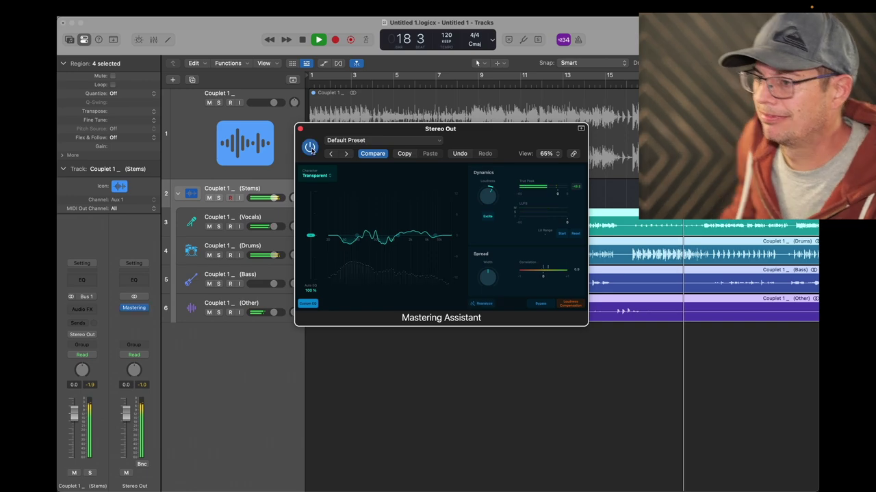